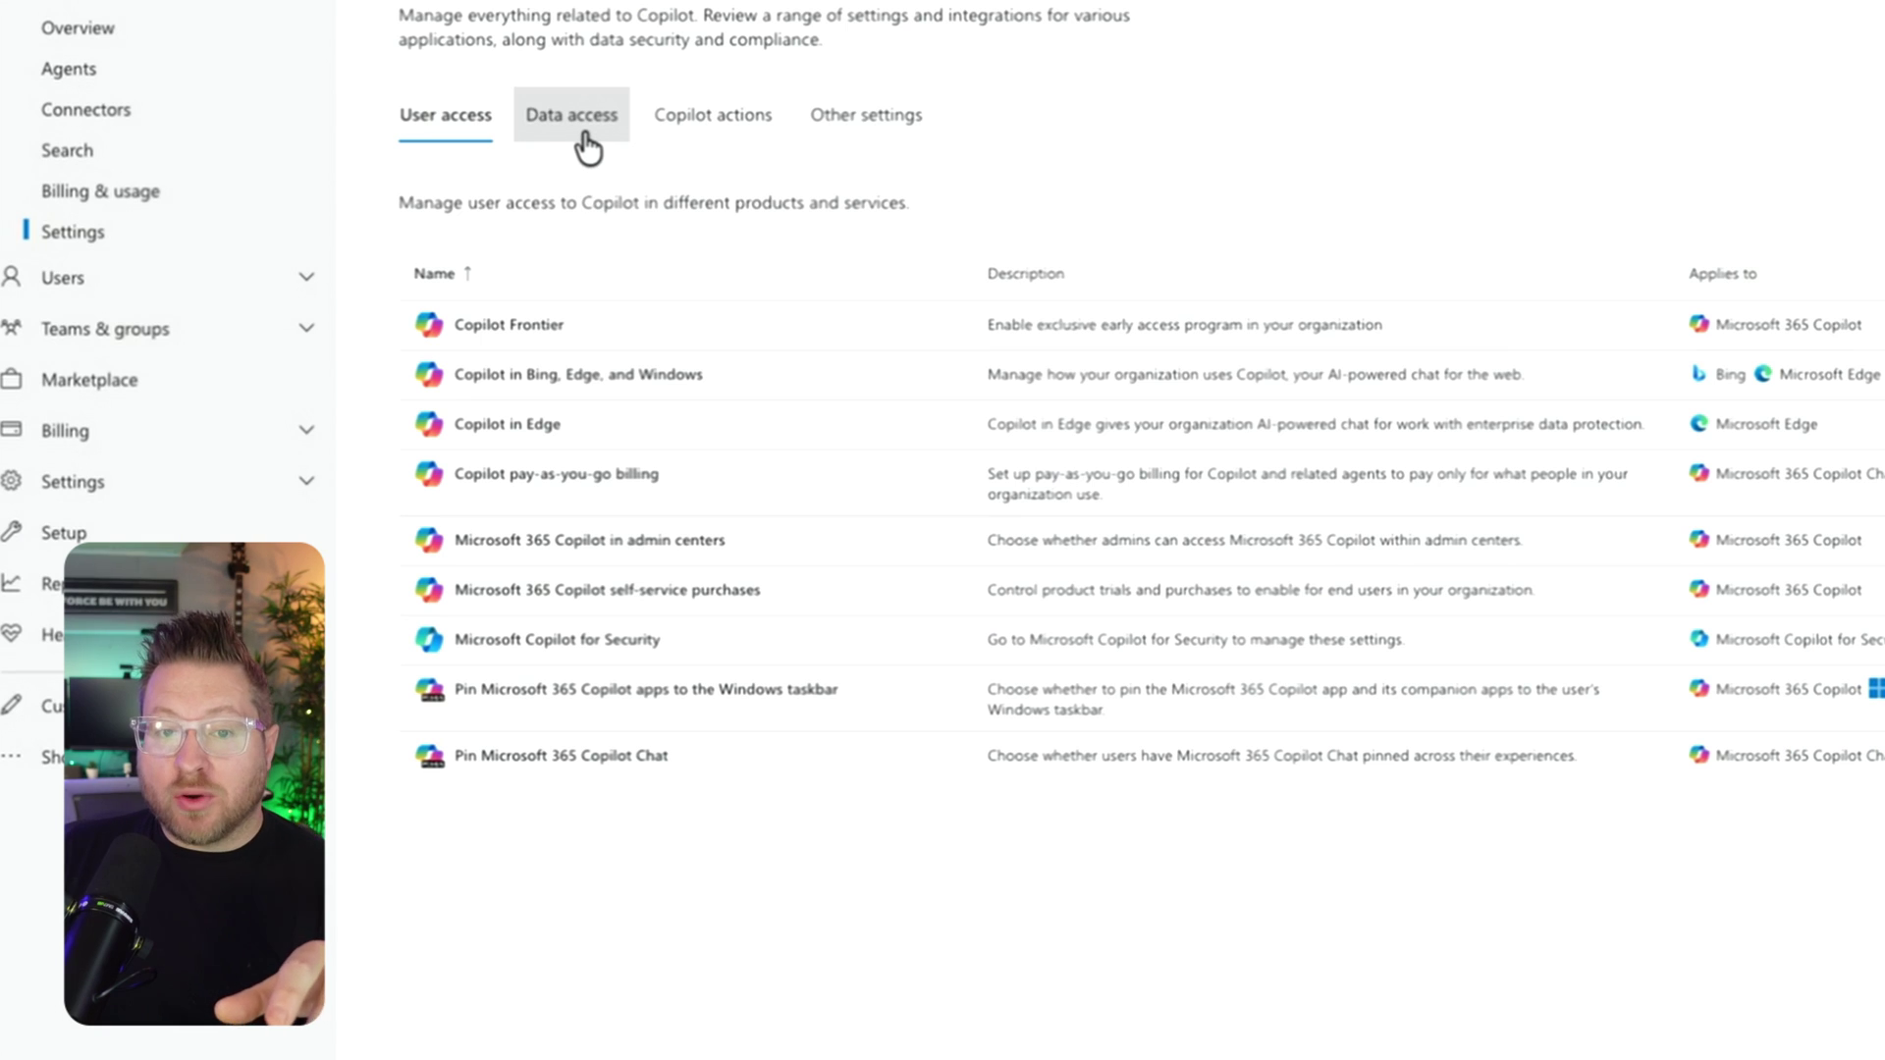
# - Show the Data access list in Copilot settings, including the Agents policy
pyautogui.click(588, 143)
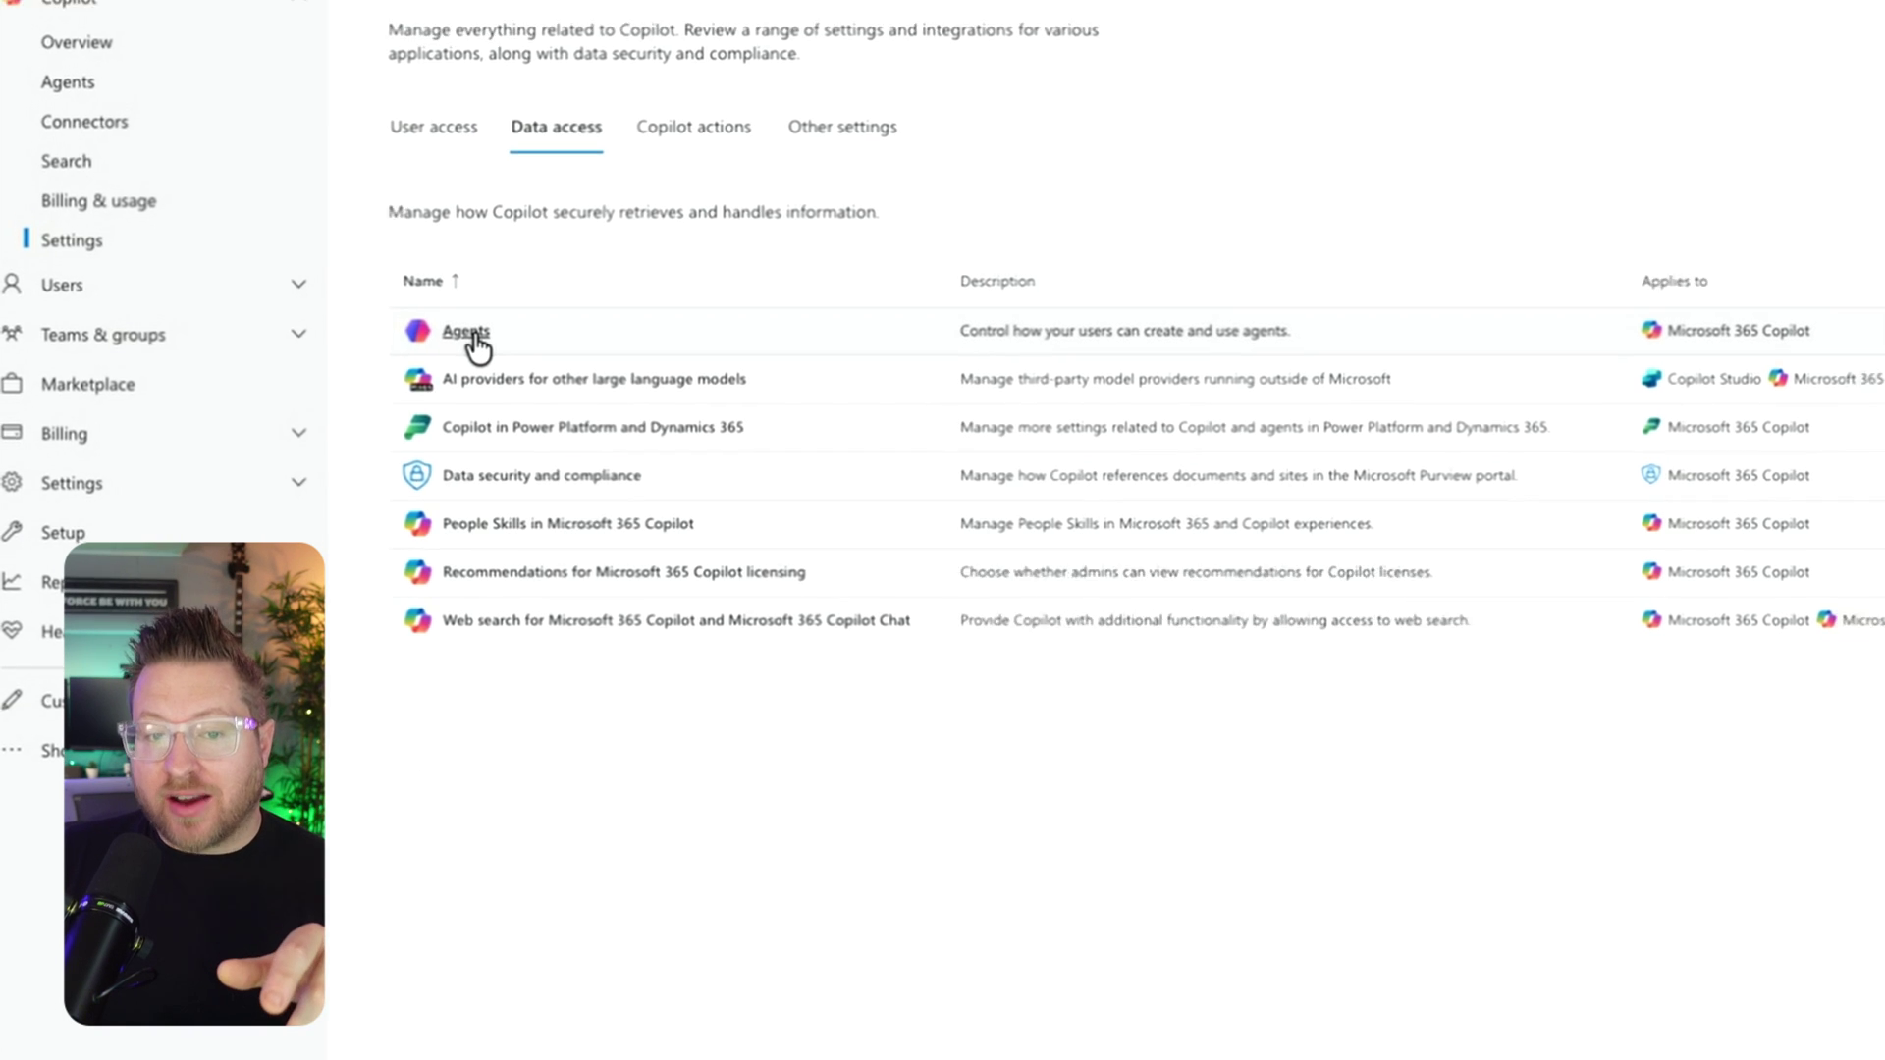
# - Open Agents settings and highlight organization-wide sharing set to No users
pyautogui.click(486, 333)
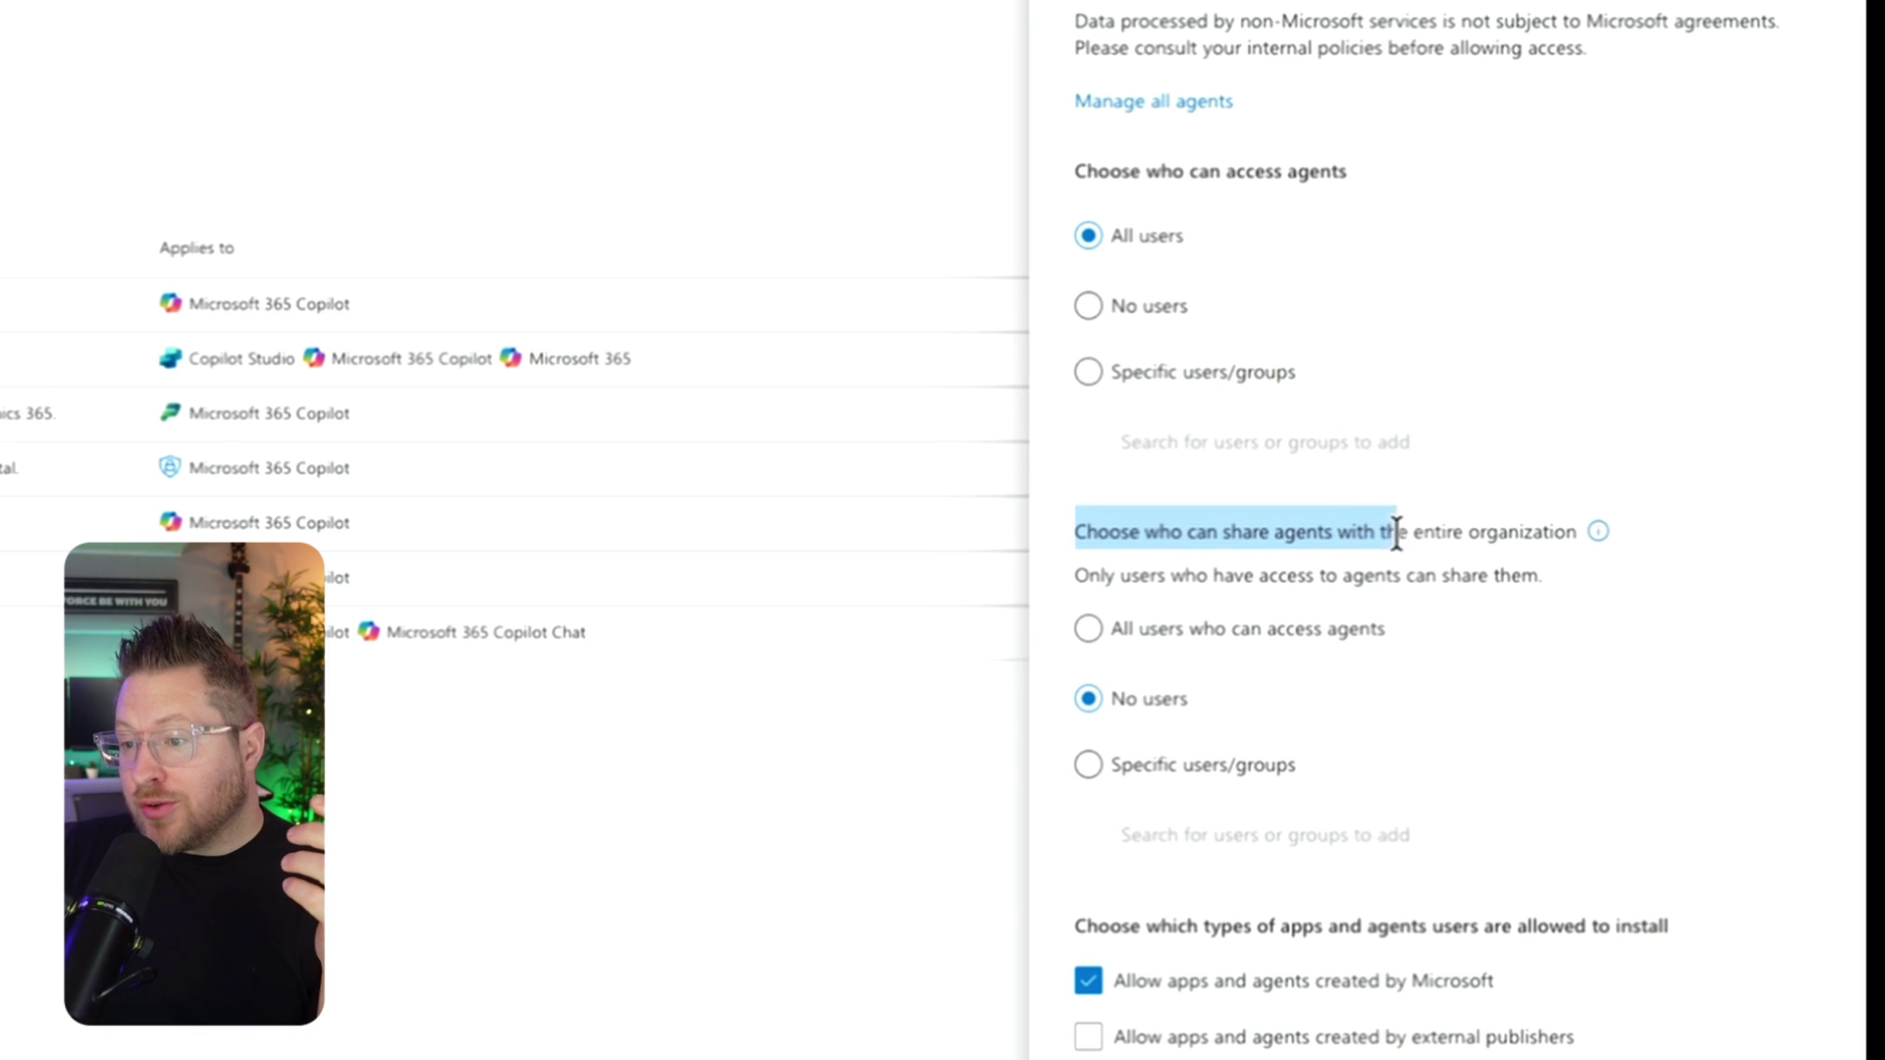
pyautogui.moveTo(1569, 540); pyautogui.dragTo(1576, 538)
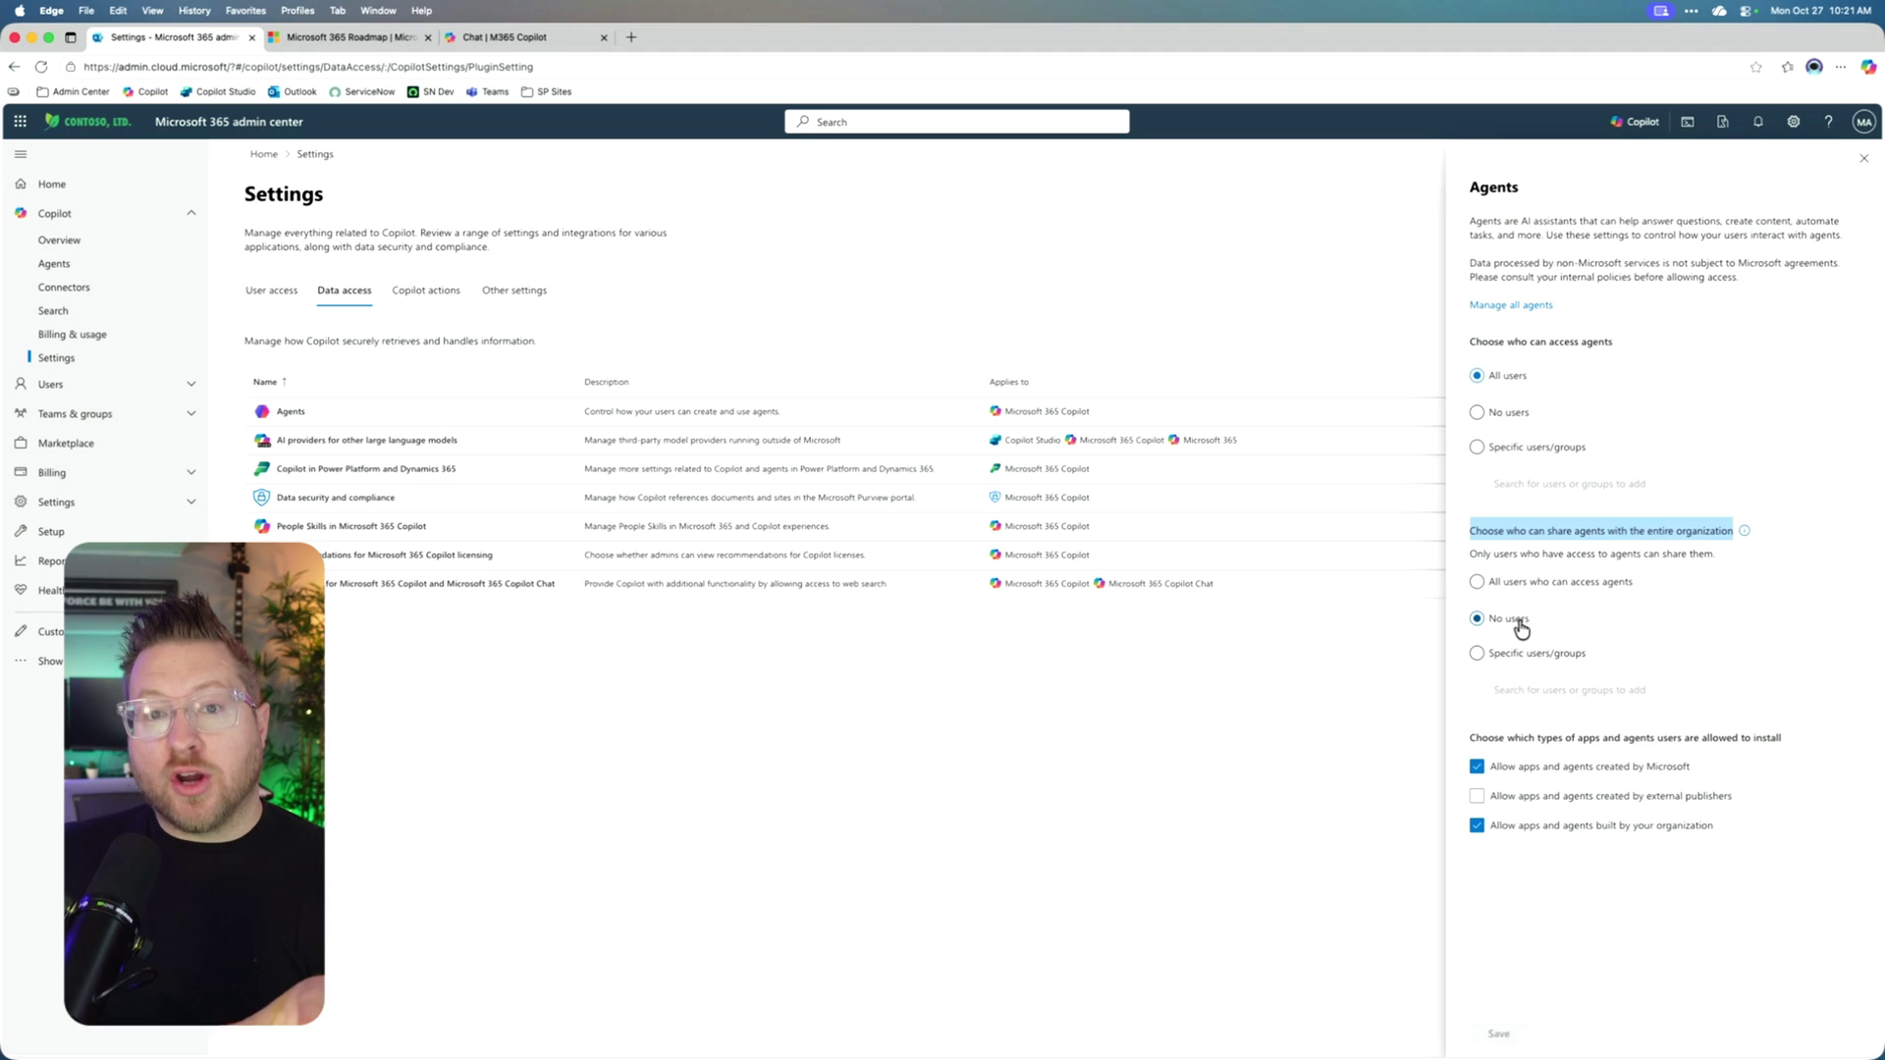
# - Switch to the M365 Copilot Chat page and reload it
pyautogui.click(516, 35)
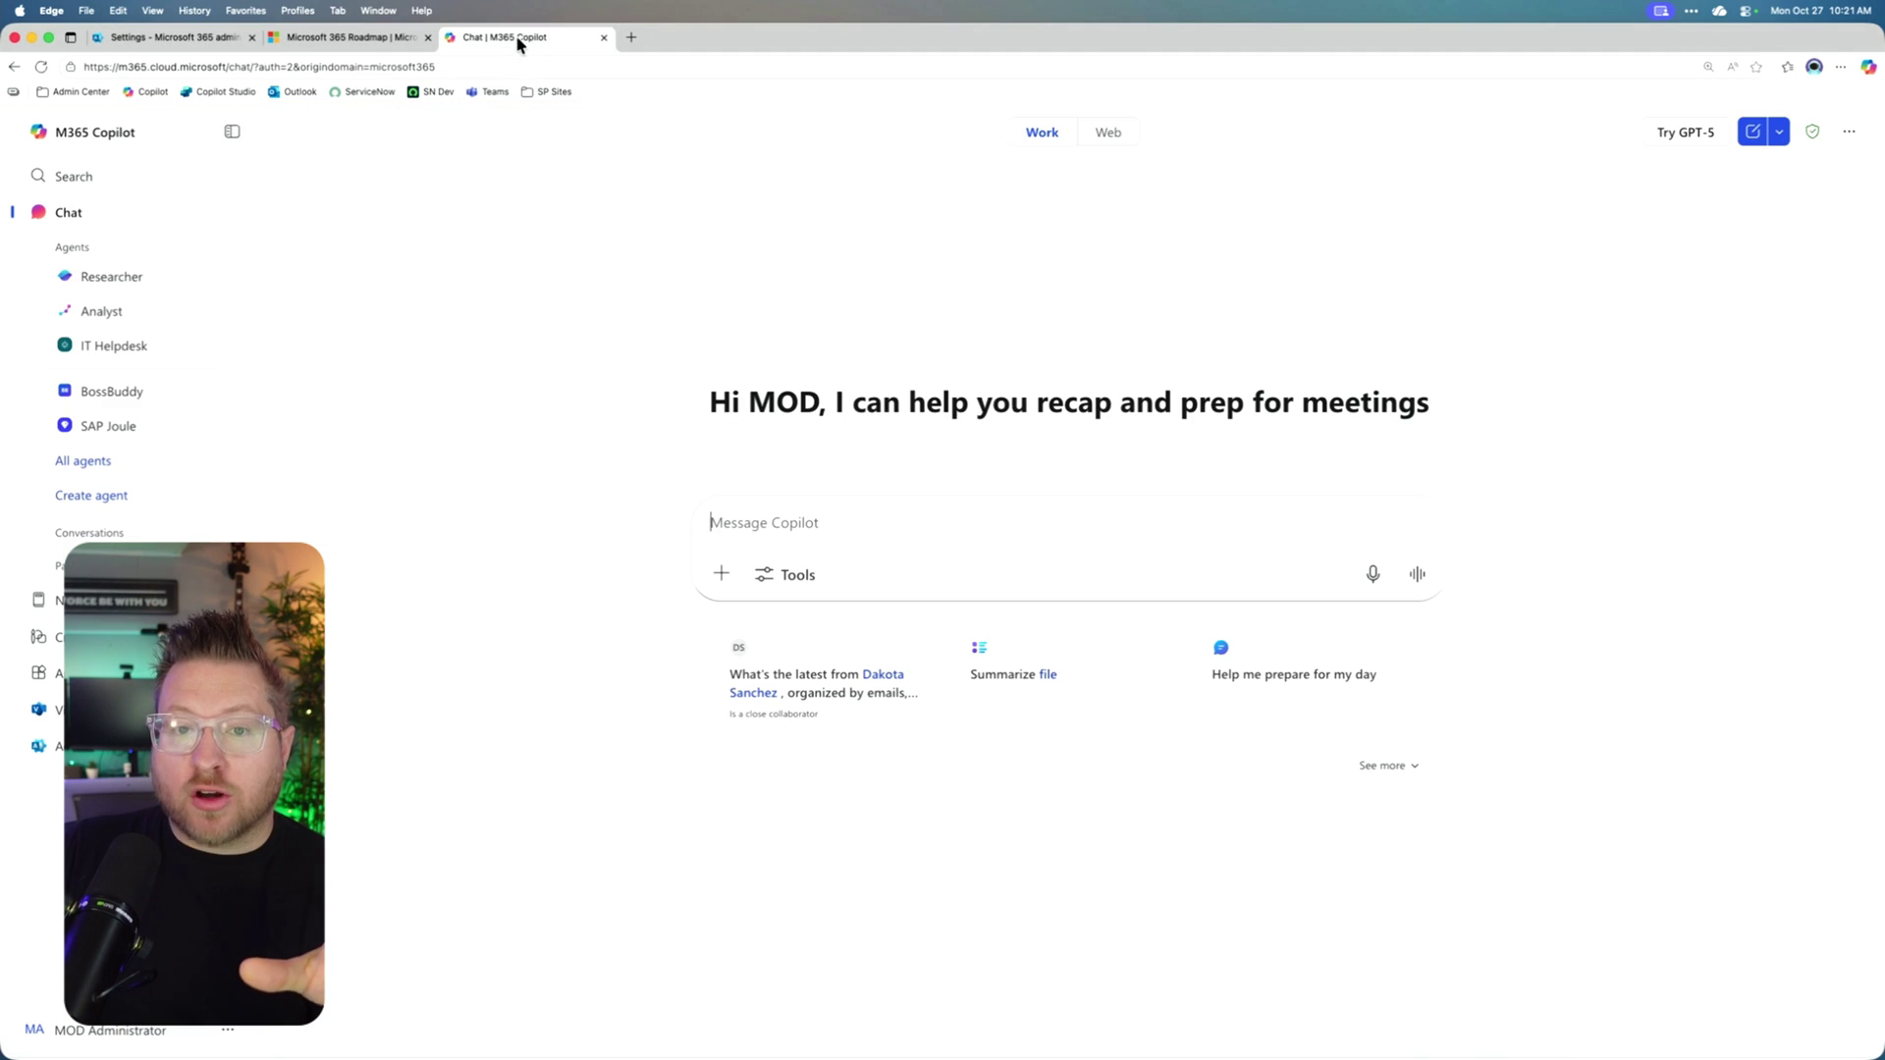
pyautogui.click(475, 66)
pyautogui.press('Return')
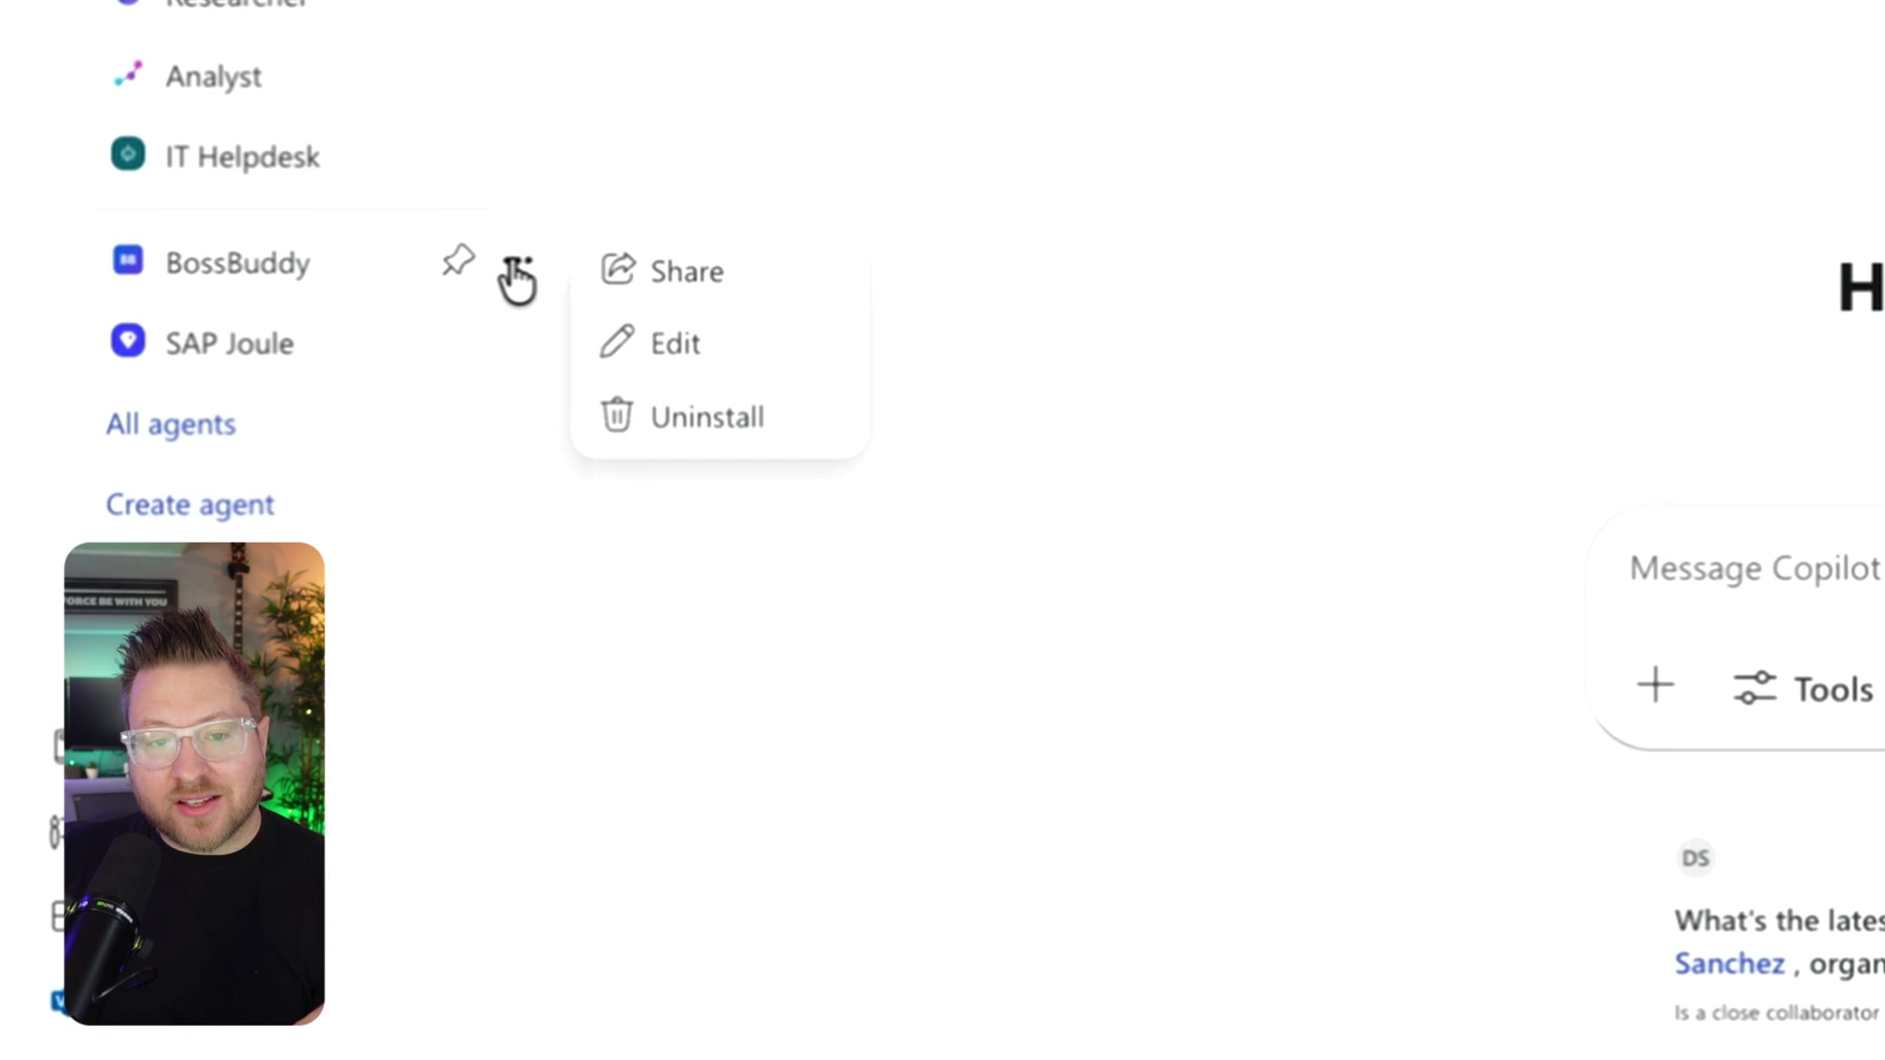
# - In BossBuddy's Share dialog, try Specific users, then revert access to Only you
pyautogui.click(730, 280)
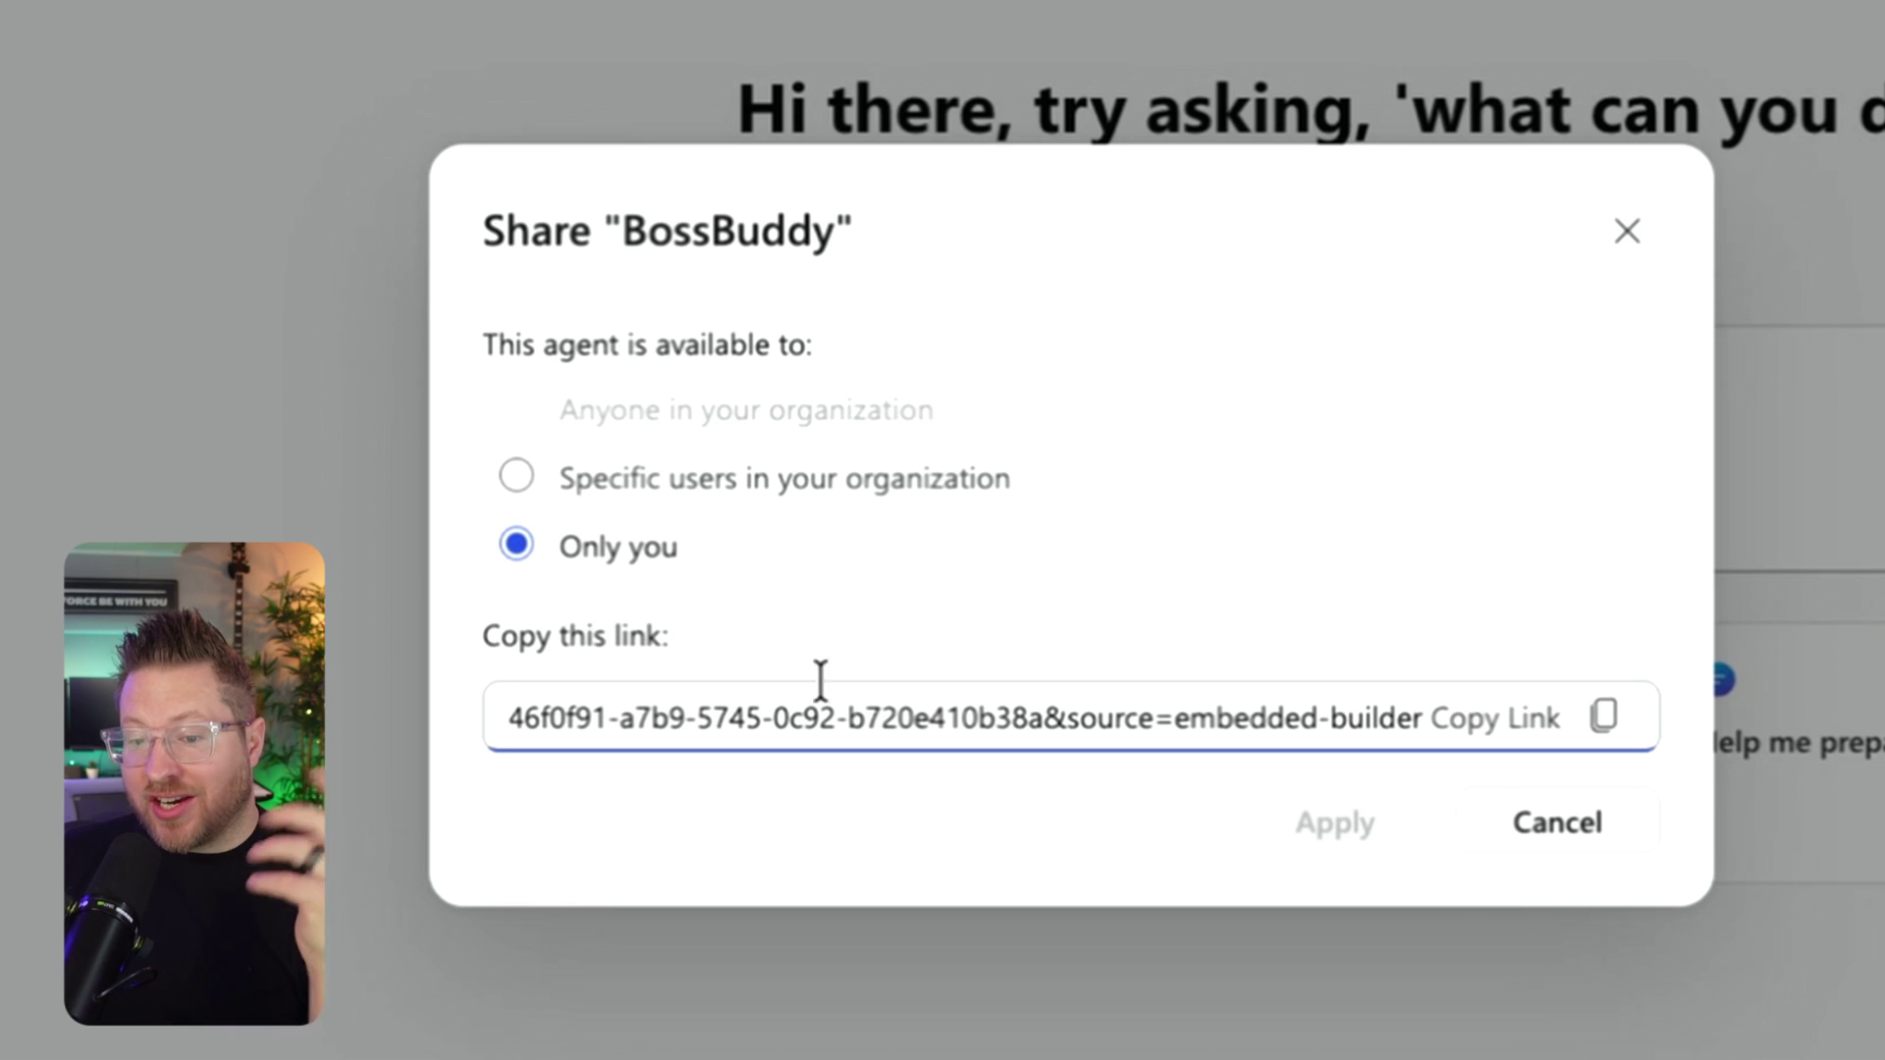
pyautogui.click(820, 476)
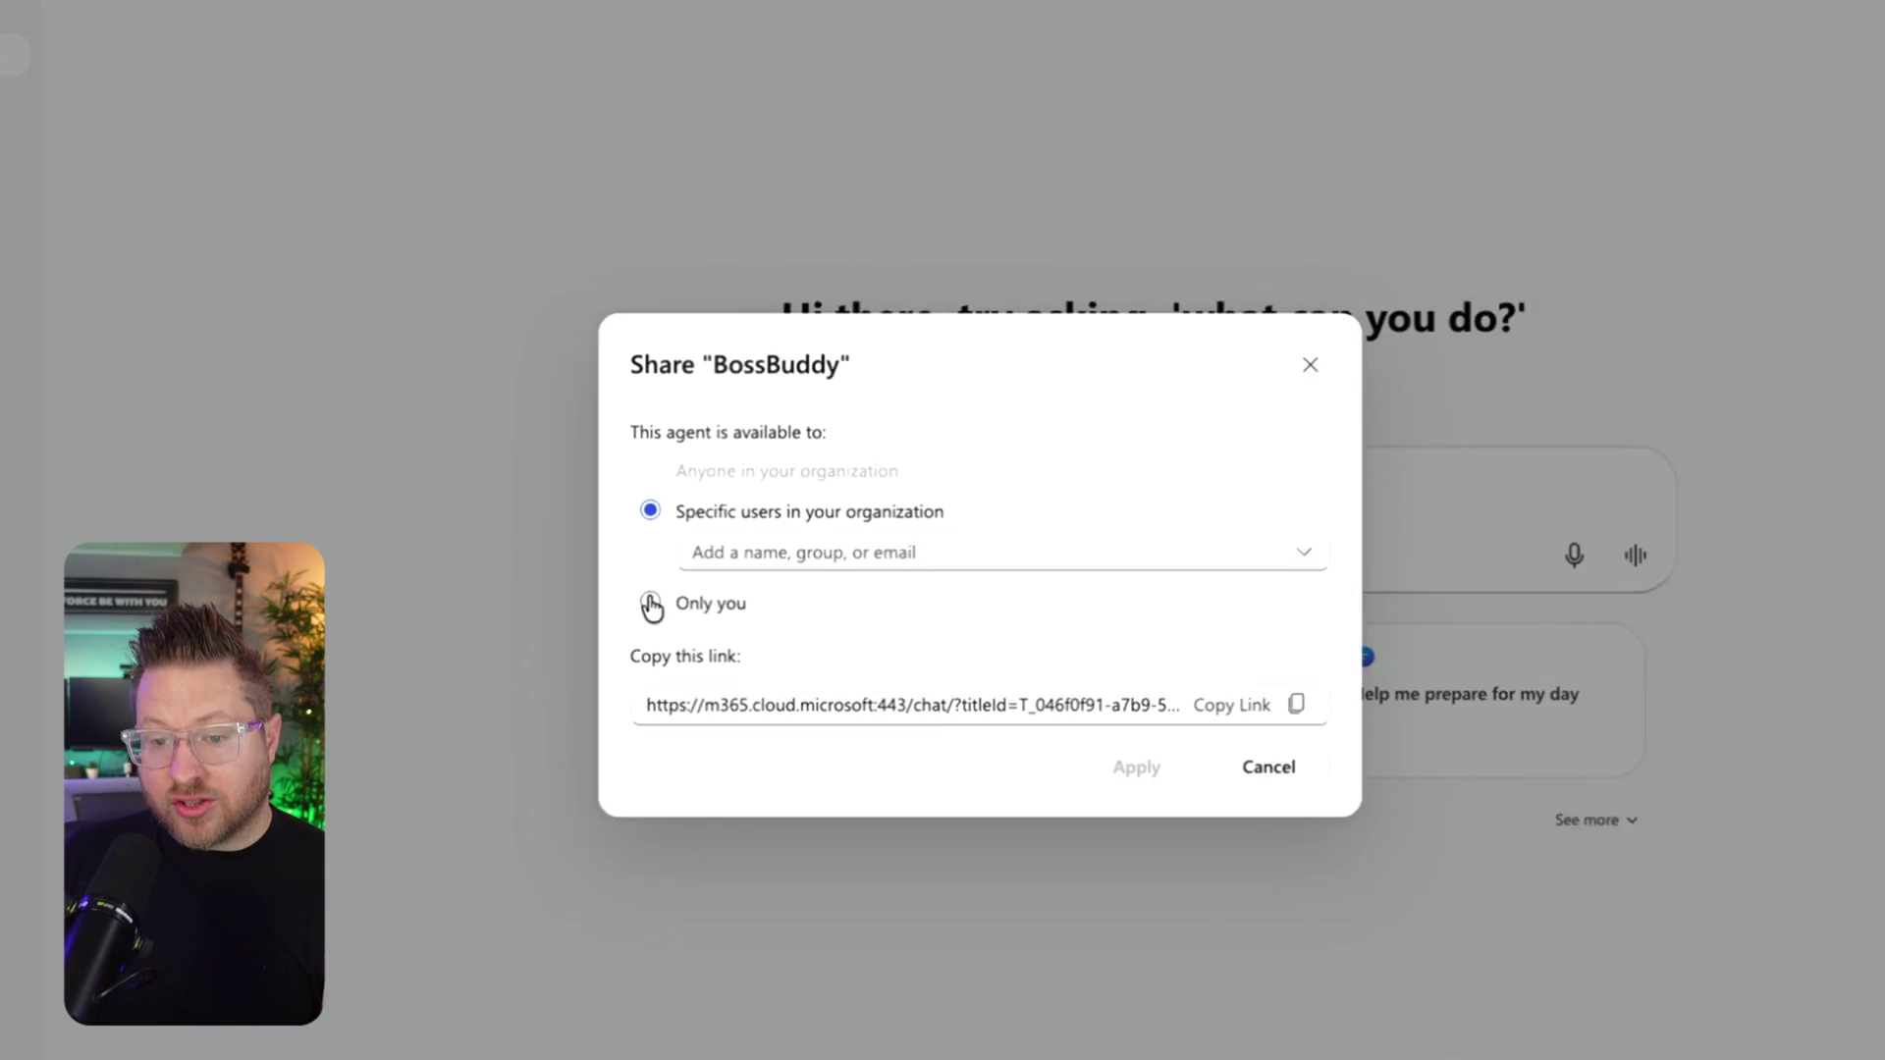
pyautogui.click(704, 590)
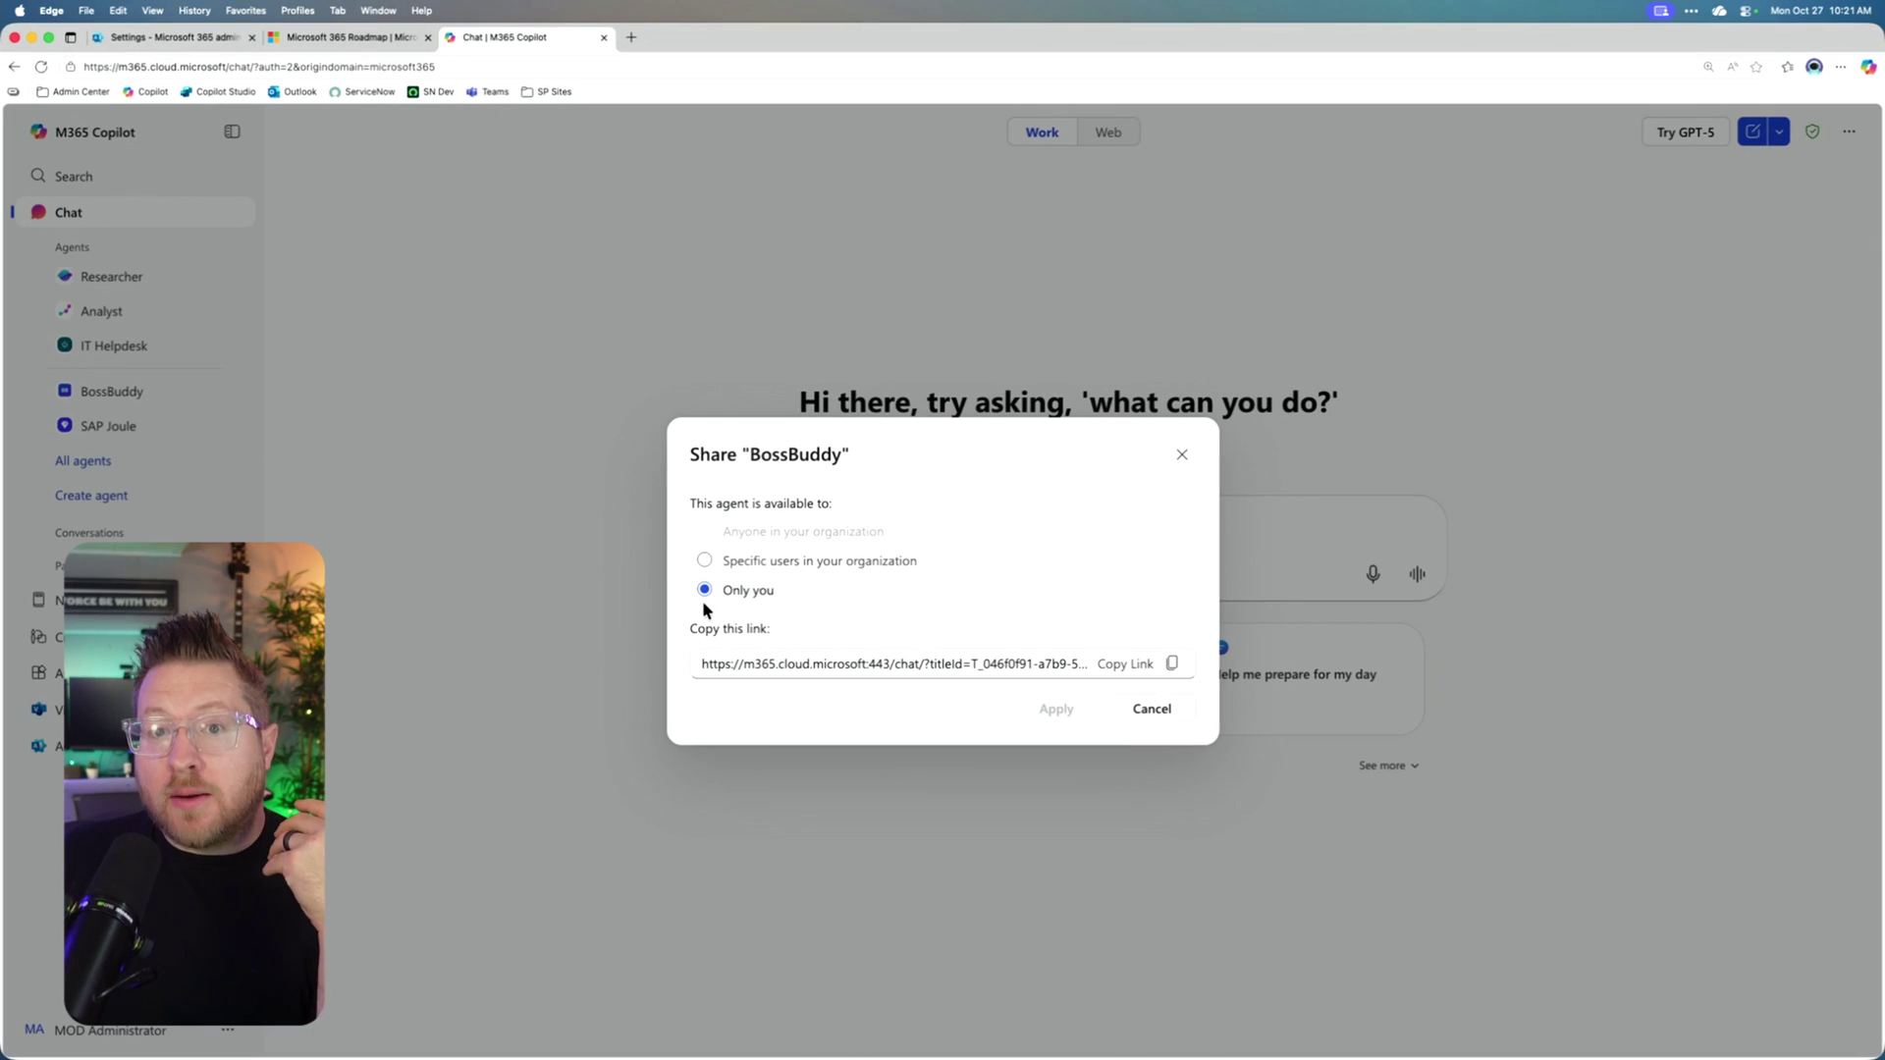